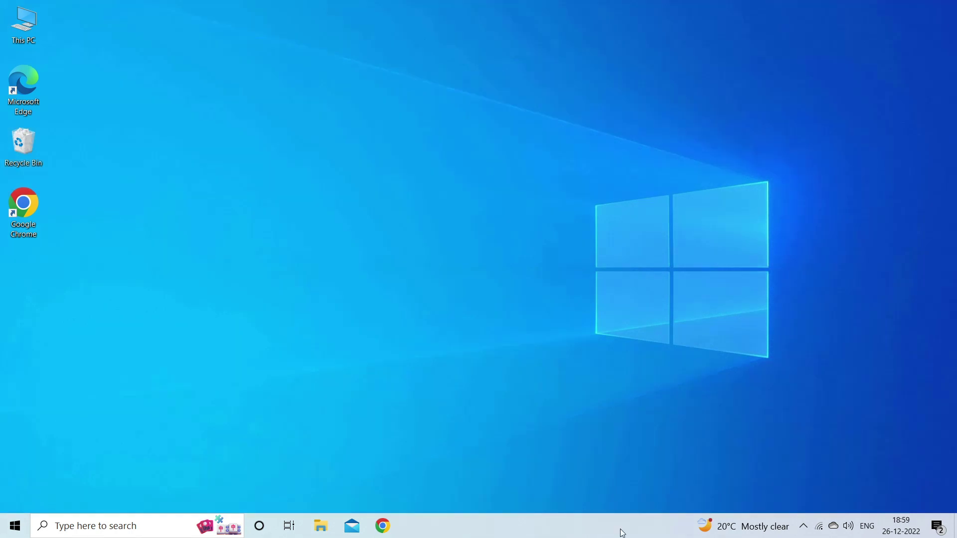
Run dxdiag to open the DirectX Diagnostic Tool's System page showing DirectX 12
key(super+r)
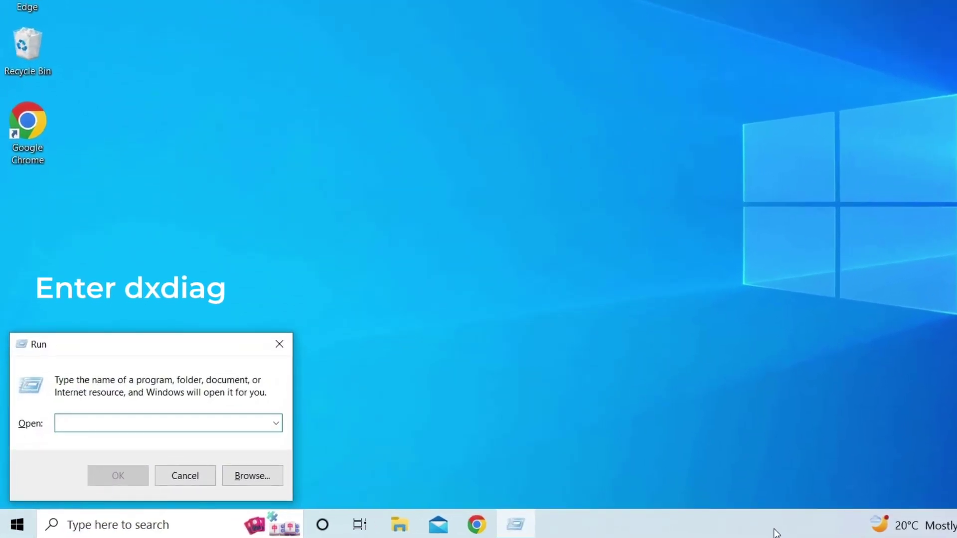
text(dxdiag)
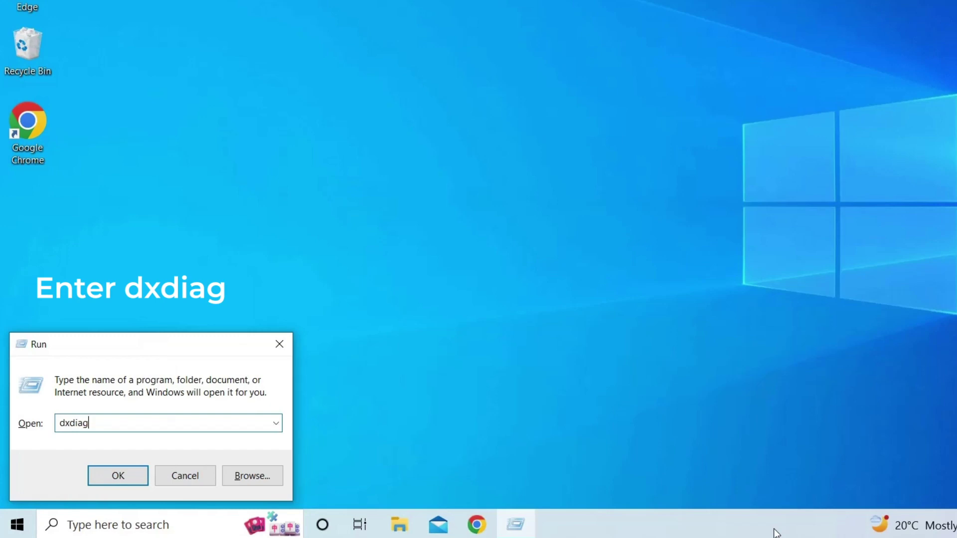
key(Return)
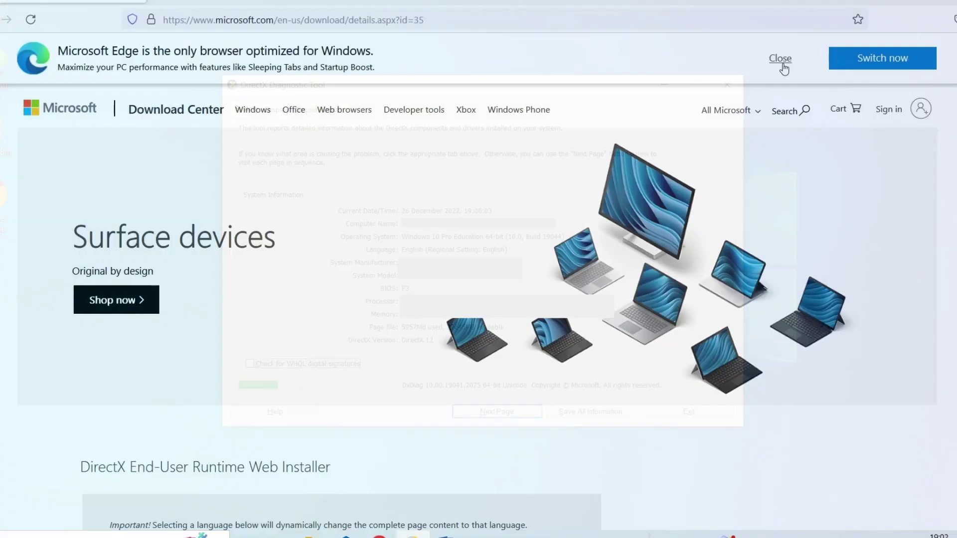
Download the DirectX End-User Runtime Web Installer and accept its license agreement in setup
scroll(483, 201, down, 2)
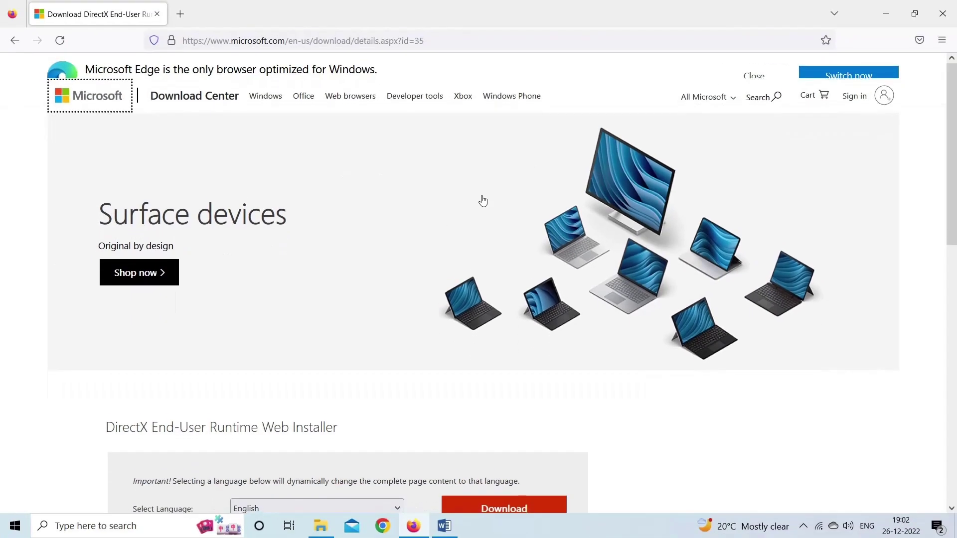
scroll(409, 251, down, 4)
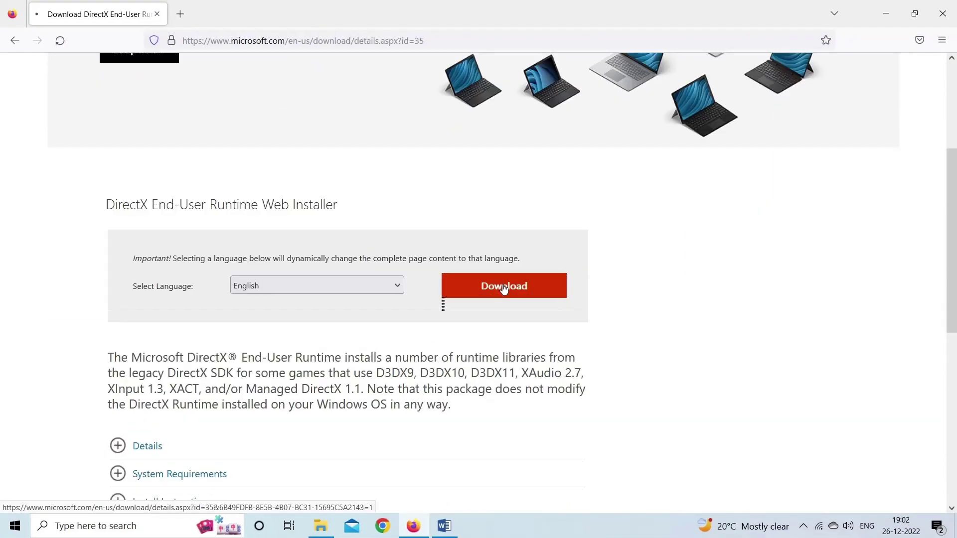
click(504, 289)
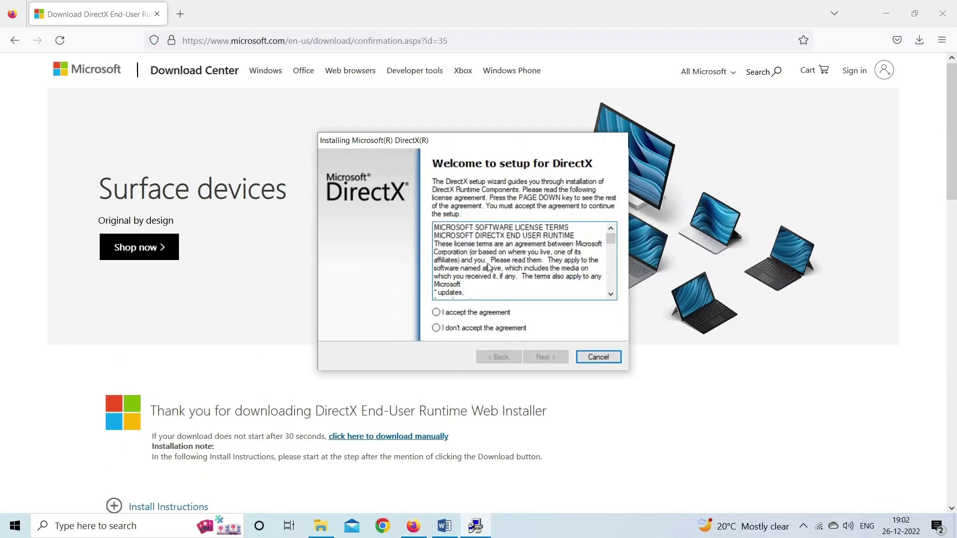
click(476, 312)
click(554, 358)
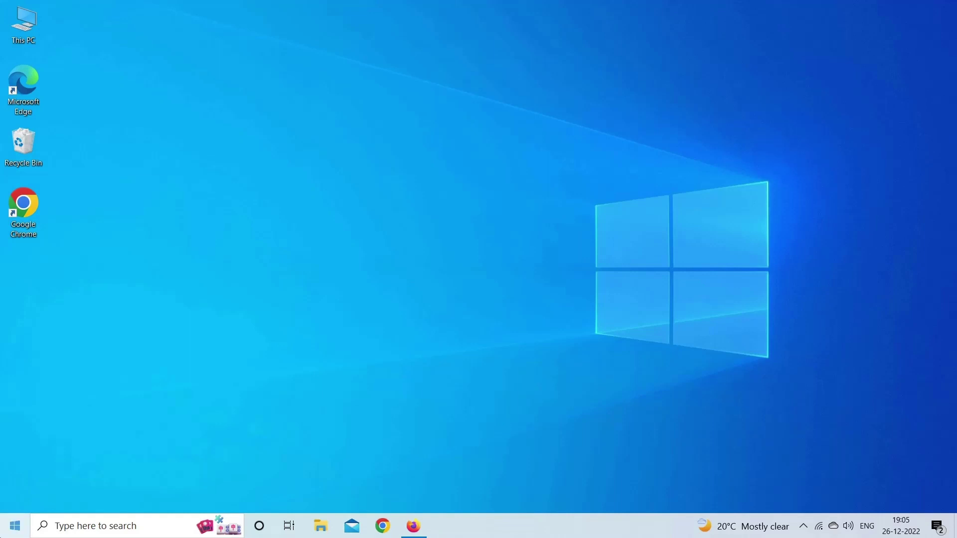
In Task Manager's Details list, bring up the Set priority levels for HaloInfinite.exe
right_click(15, 526)
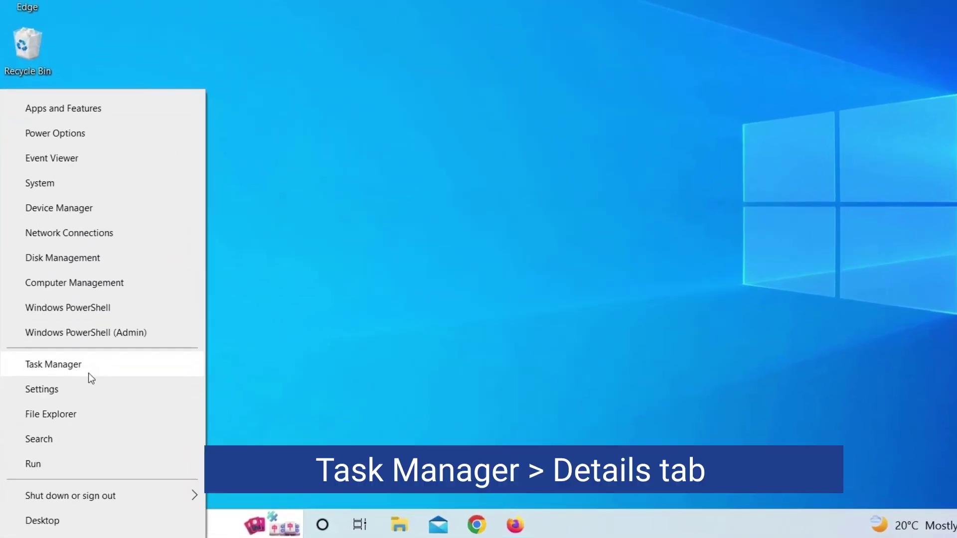
click(88, 373)
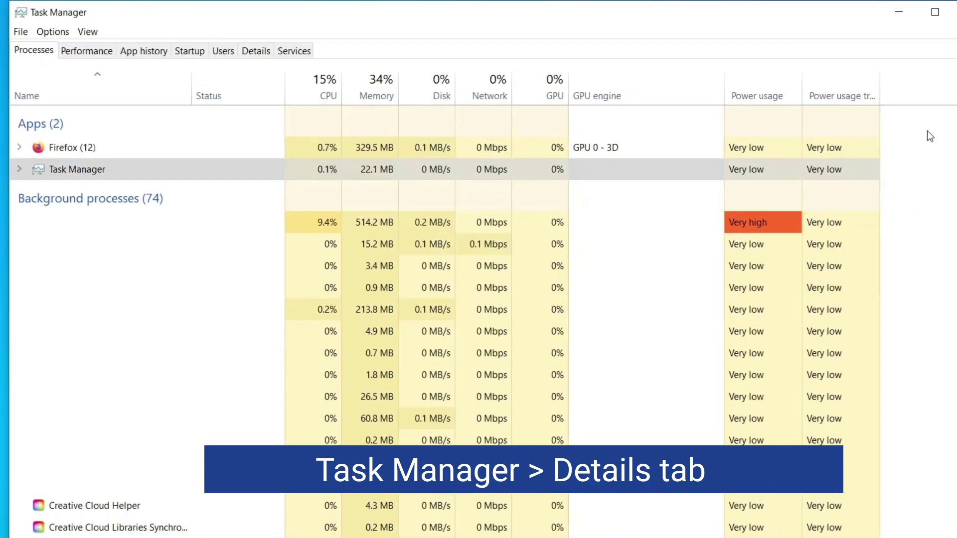
click(255, 51)
scroll(551, 181, down, 10)
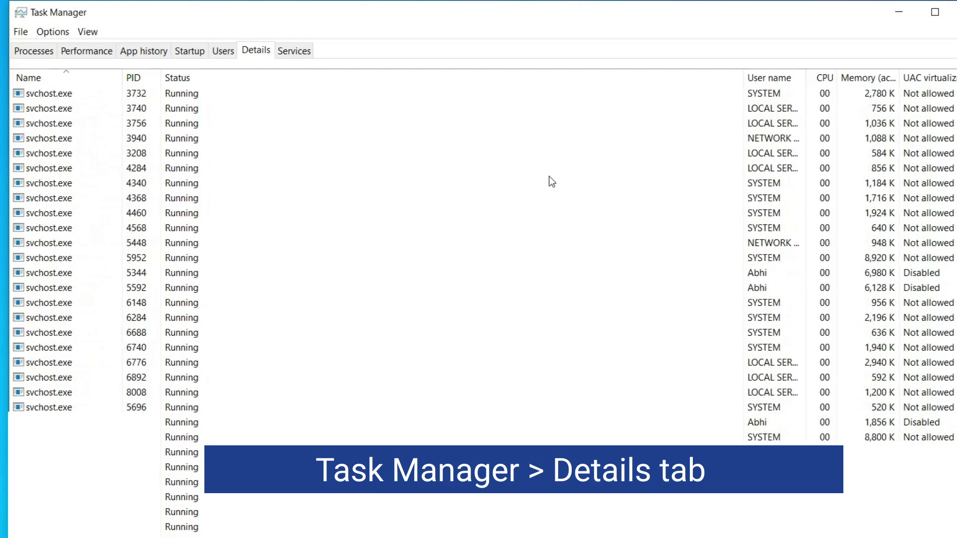
scroll(461, 243, up, 15)
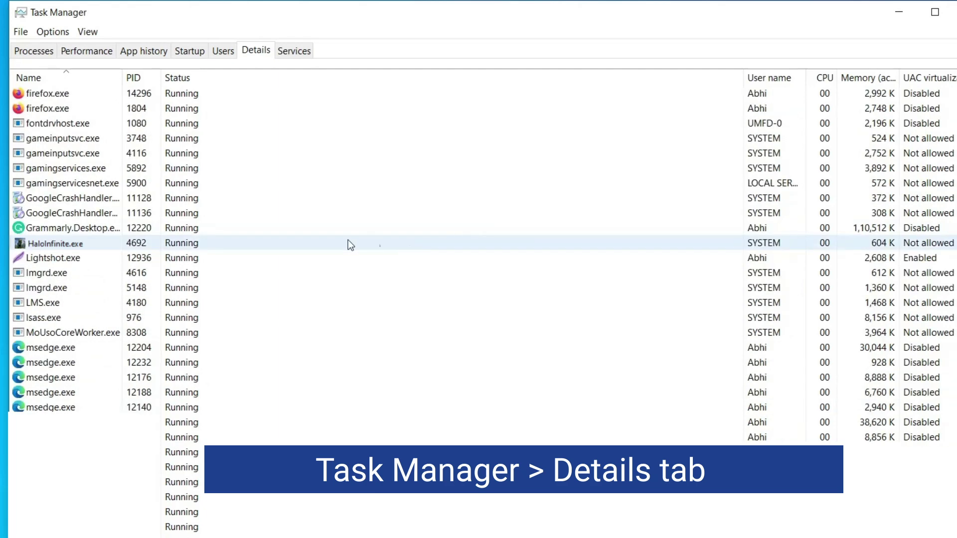
right_click(245, 244)
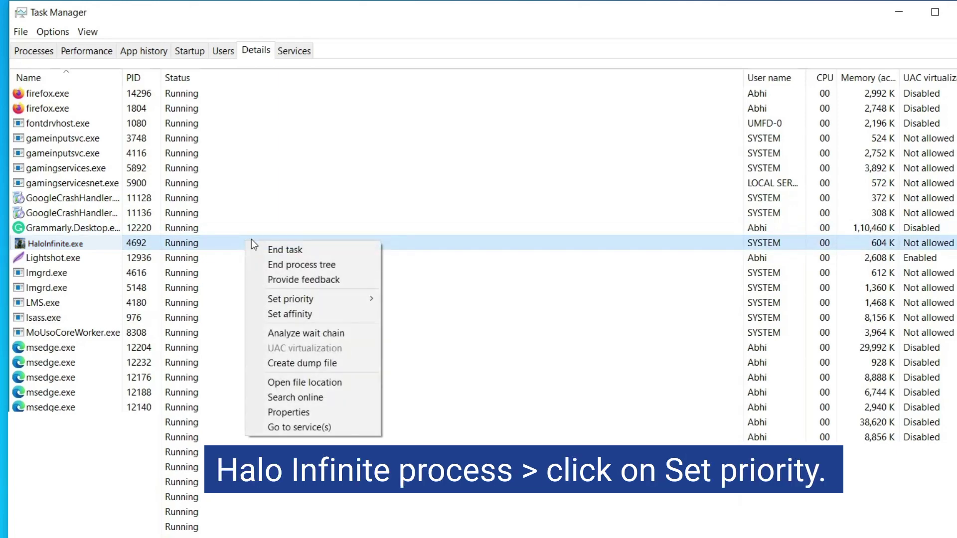
click(343, 298)
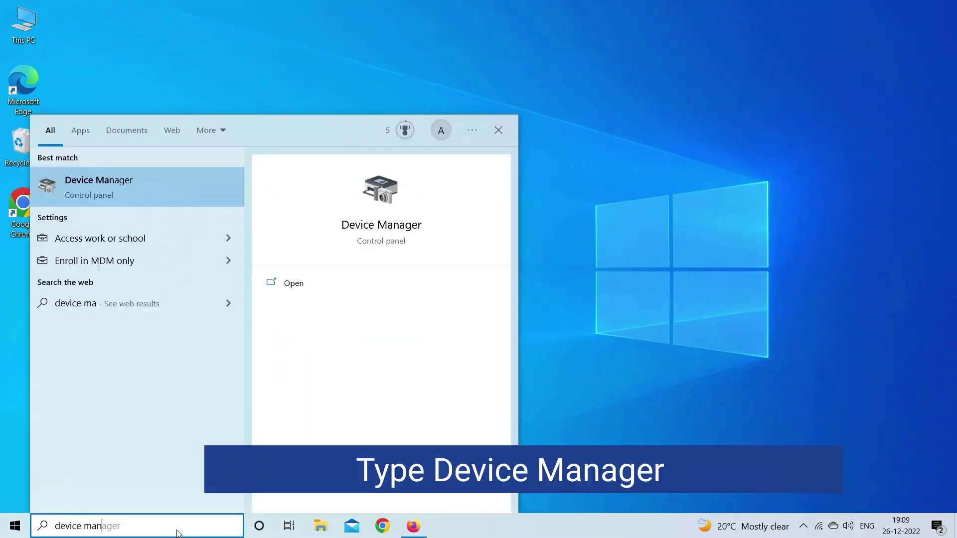
Open Device Manager and start Update driver for the NVIDIA GeForce GT 710 under Display adapters
text(nager)
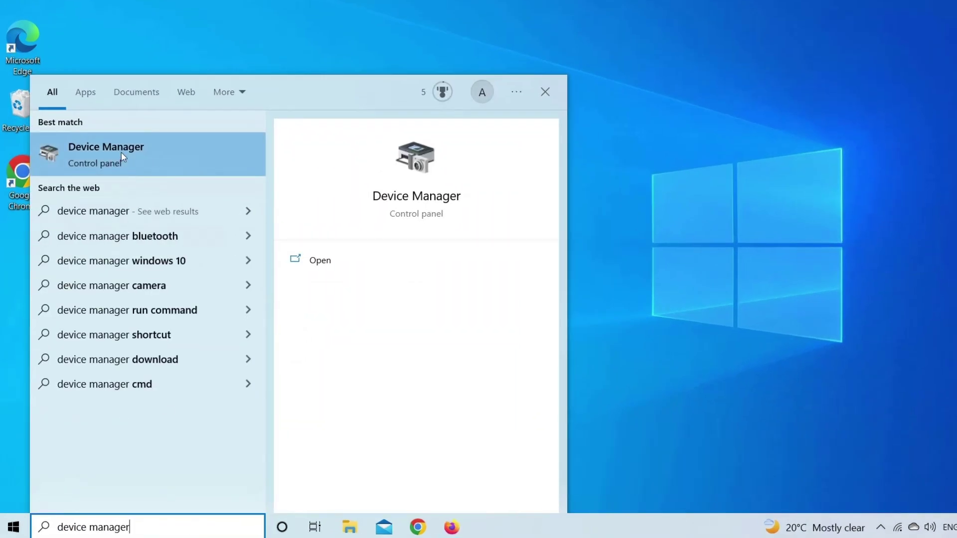
click(123, 158)
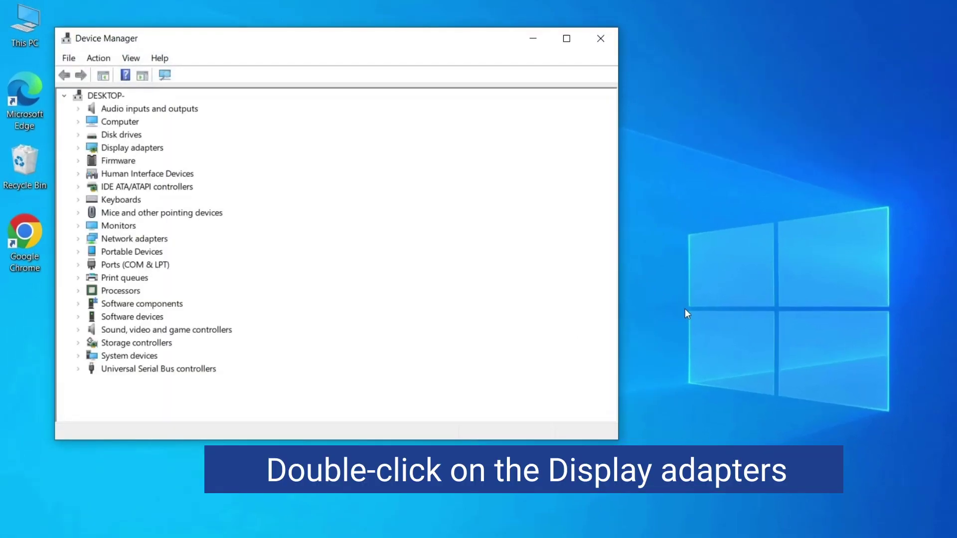
double_click(92, 148)
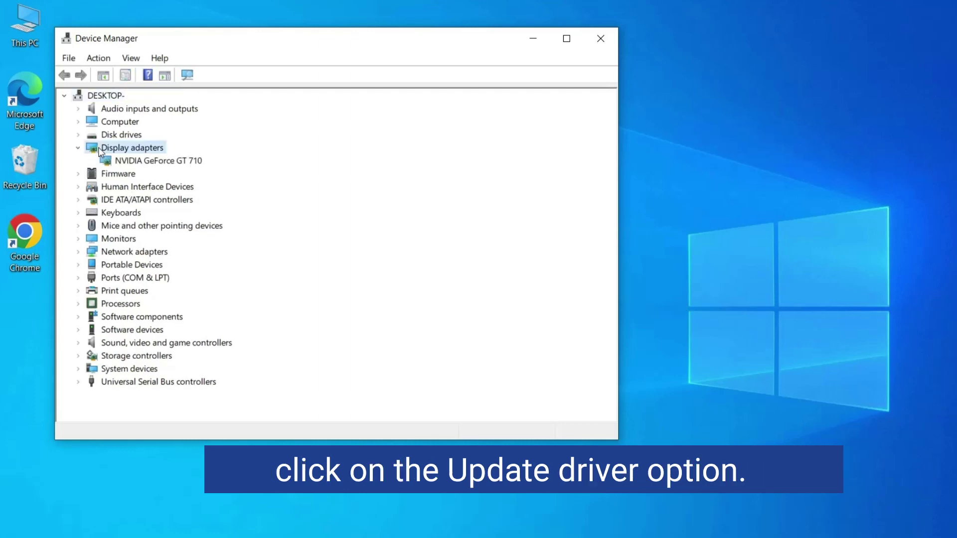
right_click(203, 164)
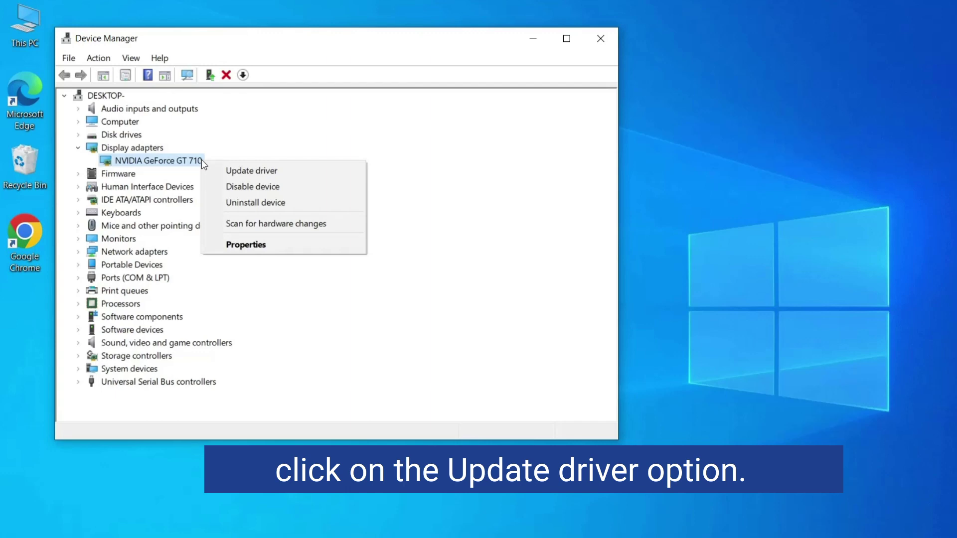
click(260, 172)
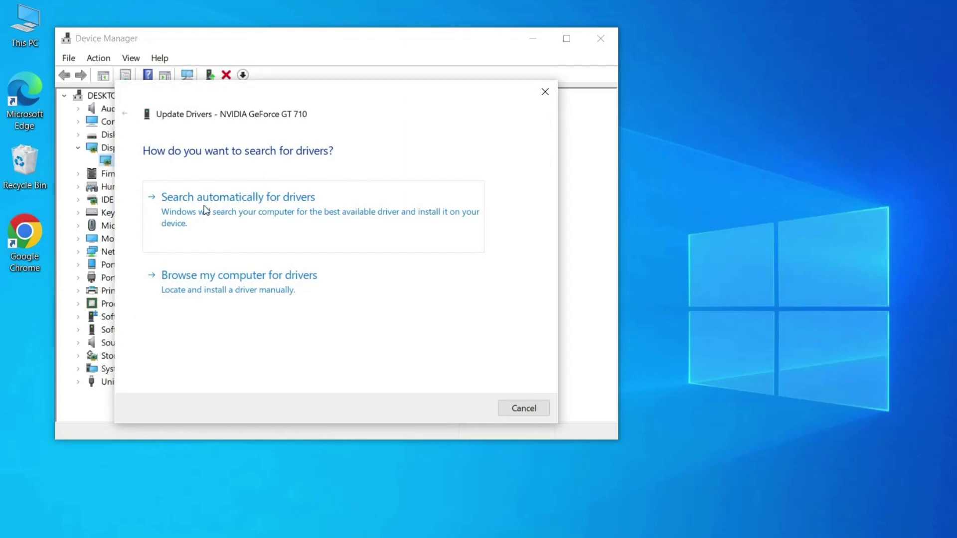
Let Windows search automatically for a GeForce GT 710 driver
click(239, 210)
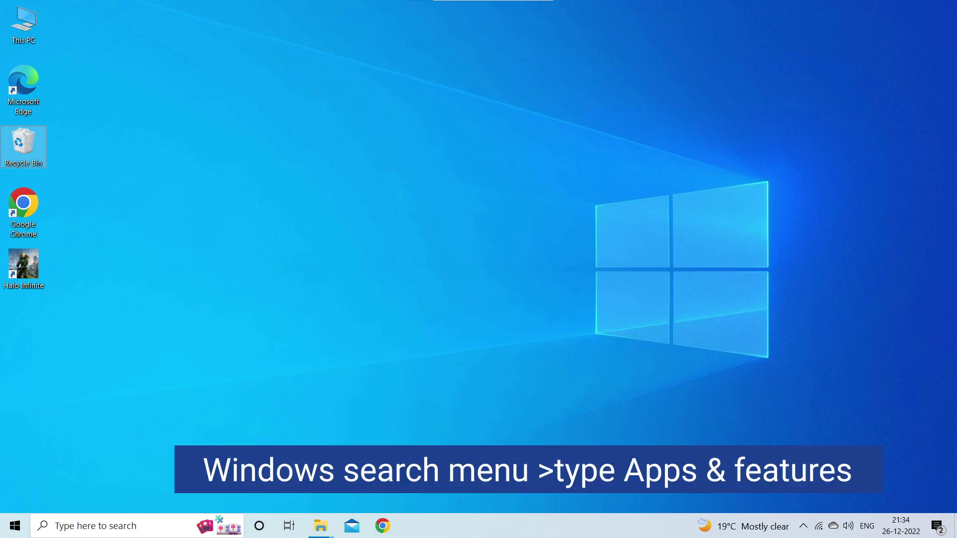
Open Apps & features and locate the Microsoft Visual C++ redistributable entries
text(app)
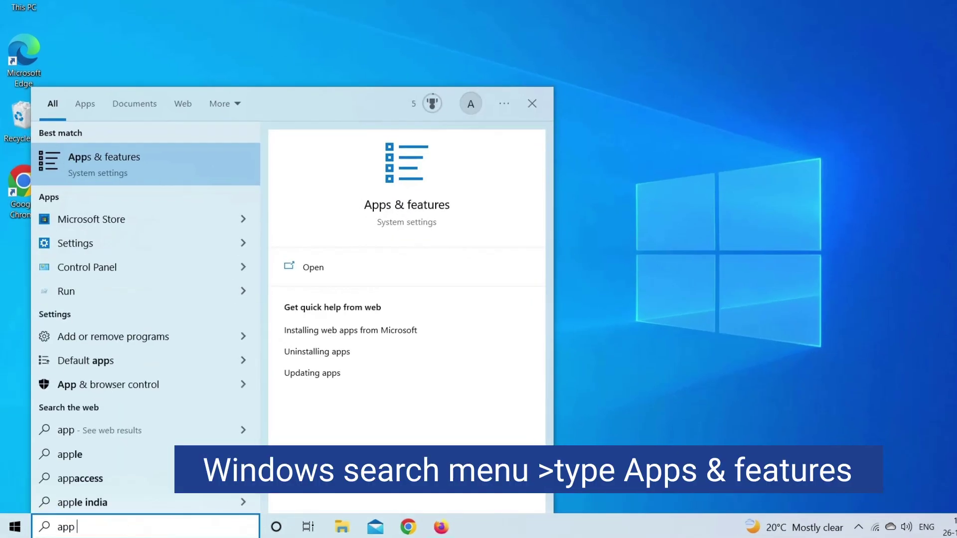
text( & features)
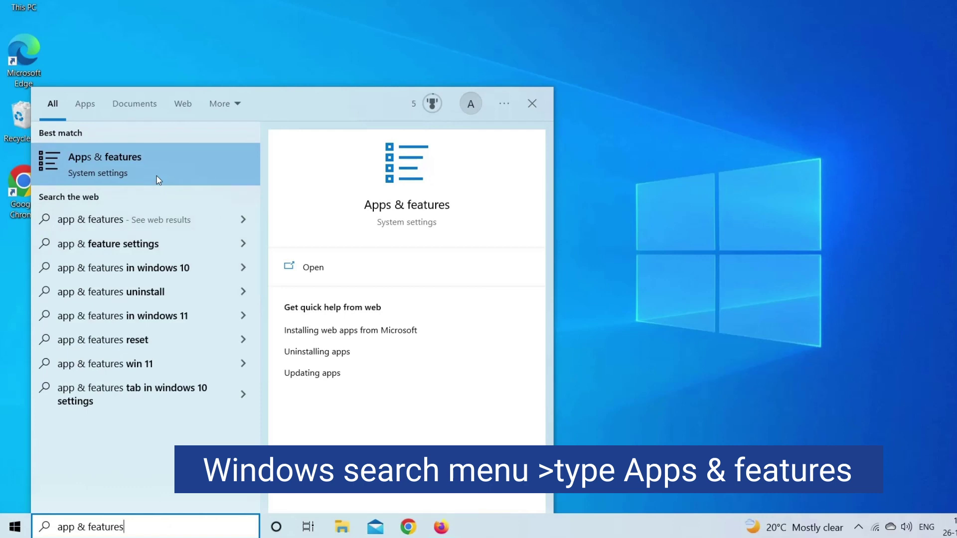
click(159, 172)
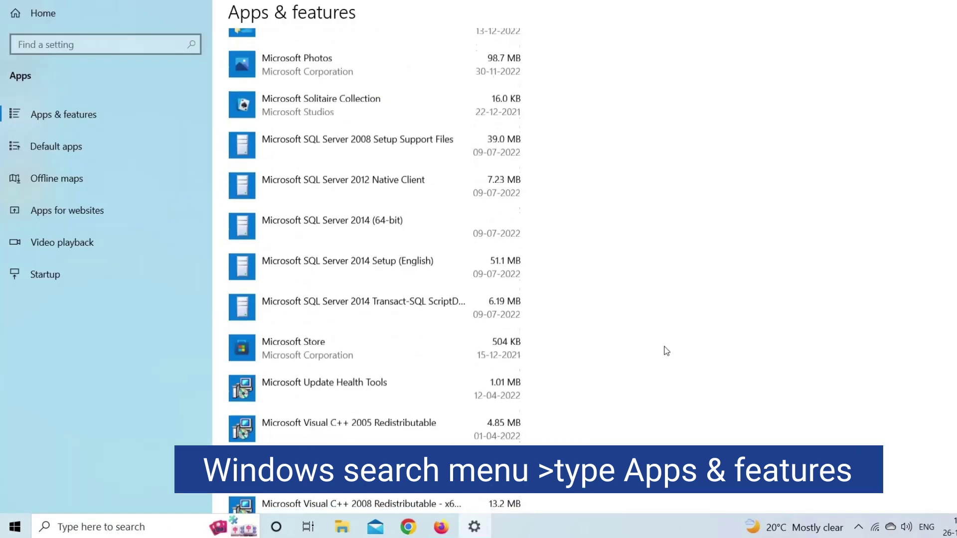
scroll(663, 349, down, 9)
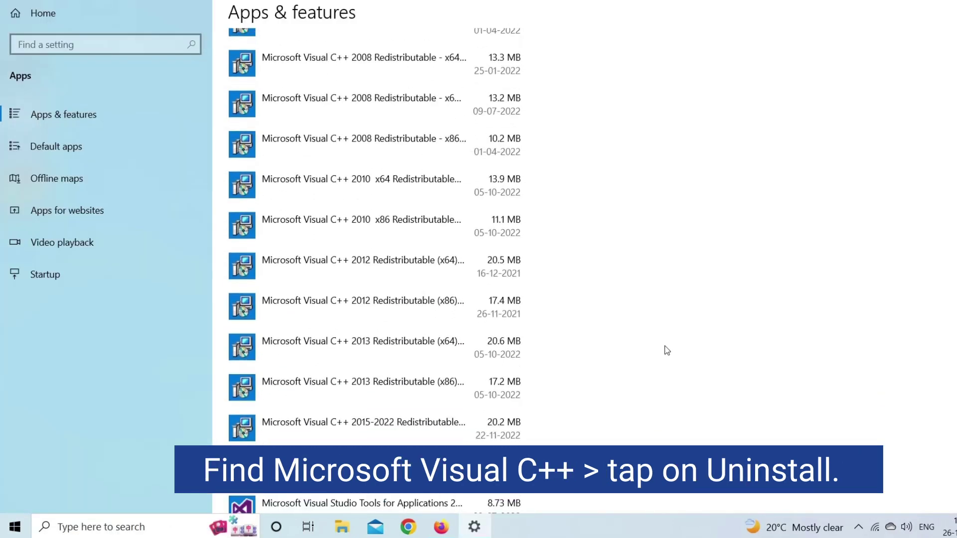
scroll(667, 351, up, 2)
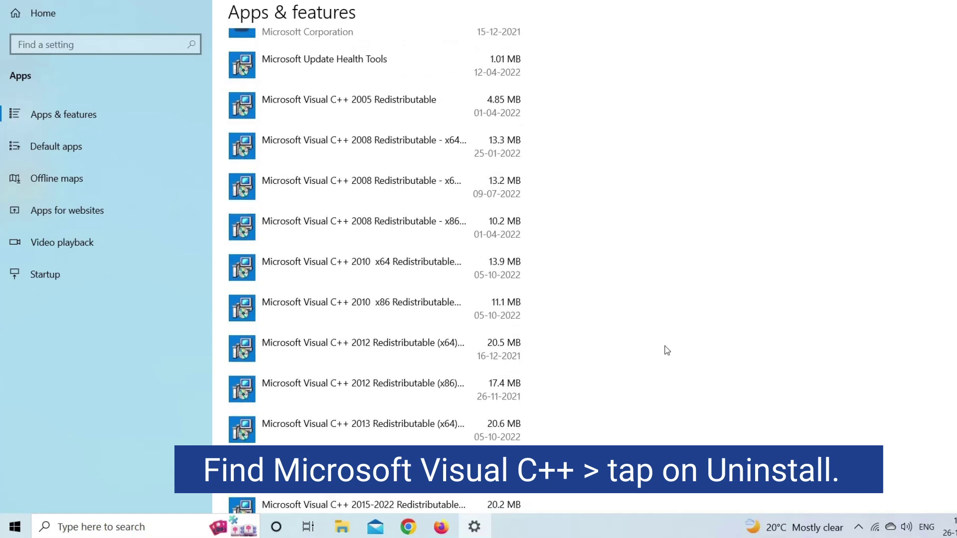
scroll(442, 213, down, 4)
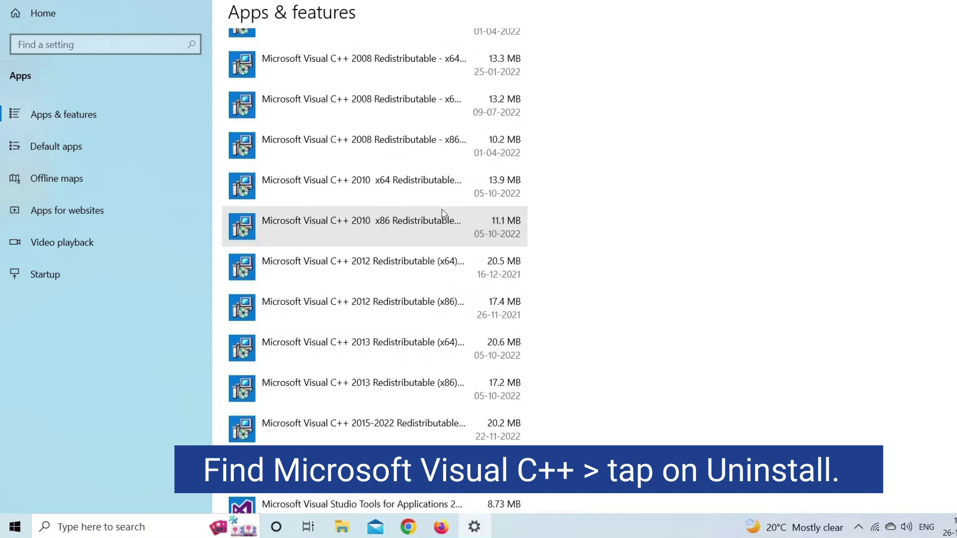
scroll(442, 214, up, 4)
scroll(442, 214, up, 4)
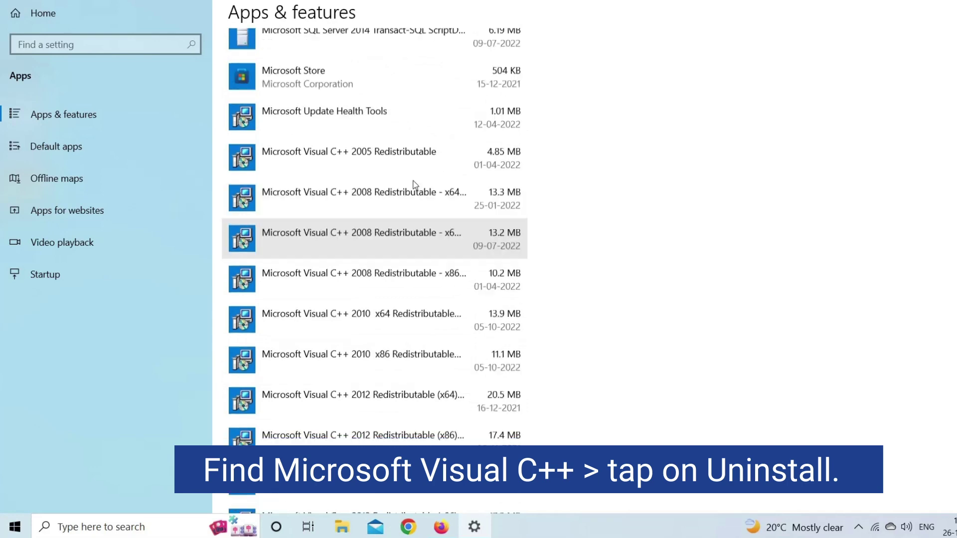
Reveal the Uninstall option for the Visual C++ 2005 and both 2008 redistributables
click(396, 268)
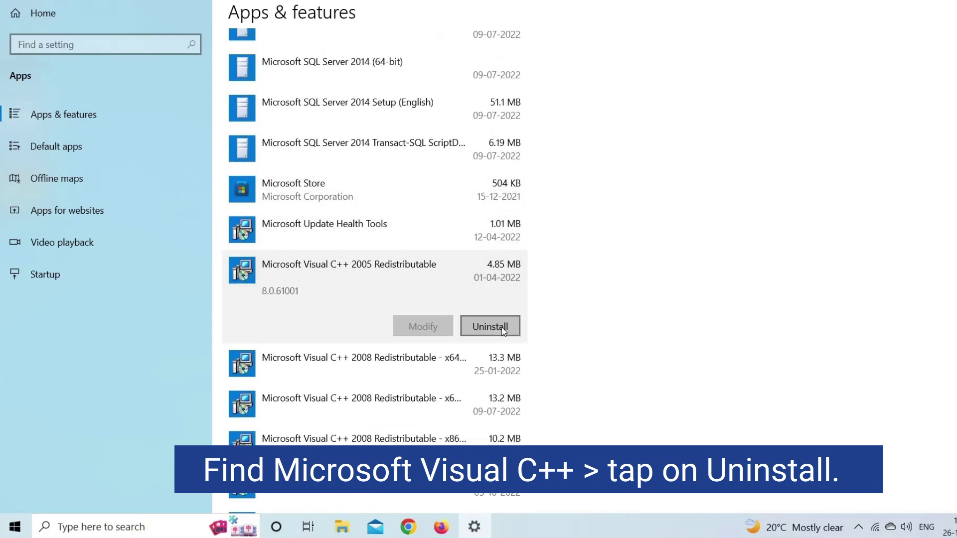
click(384, 366)
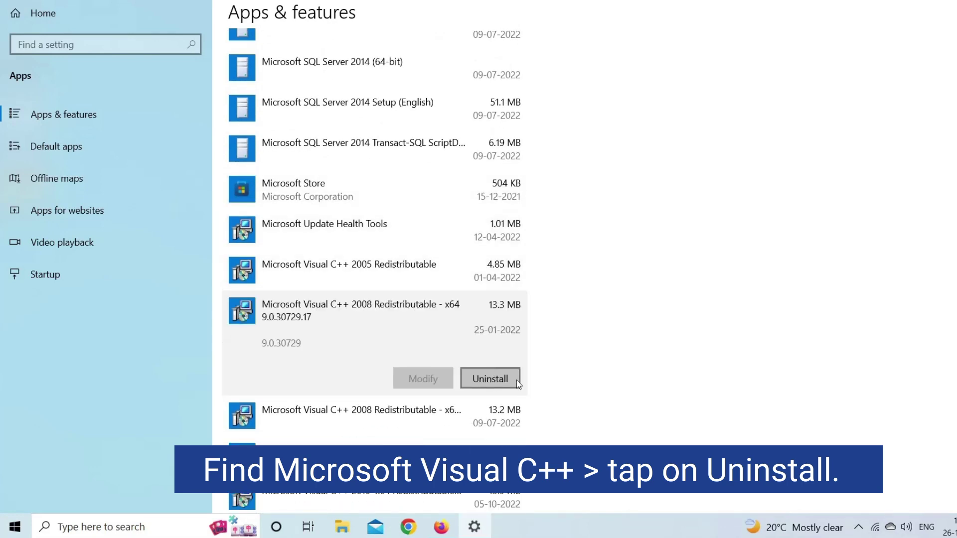
click(402, 417)
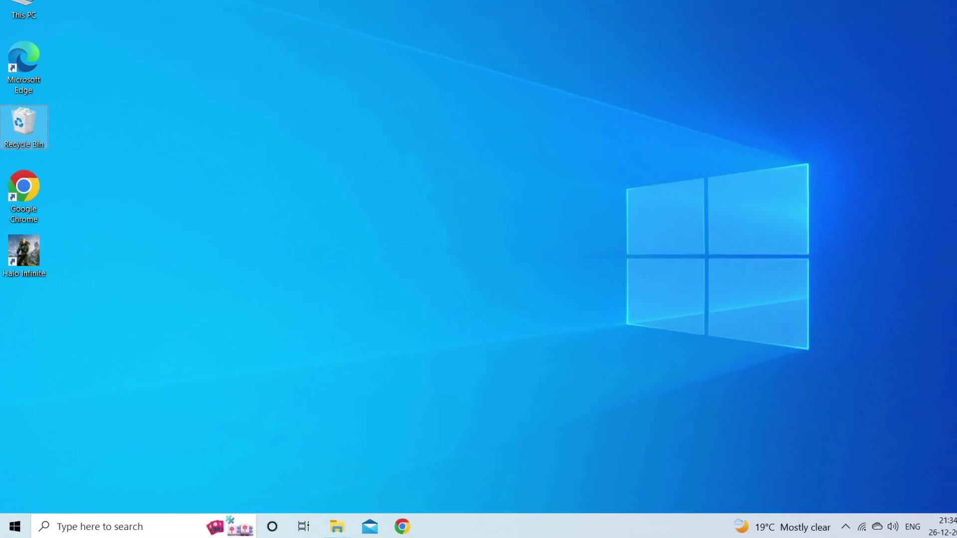
Launch Command Prompt as administrator and enter Dism.exe /online /Cleanup-Image /StartComponentCleanup
click(102, 527)
text(commnad)
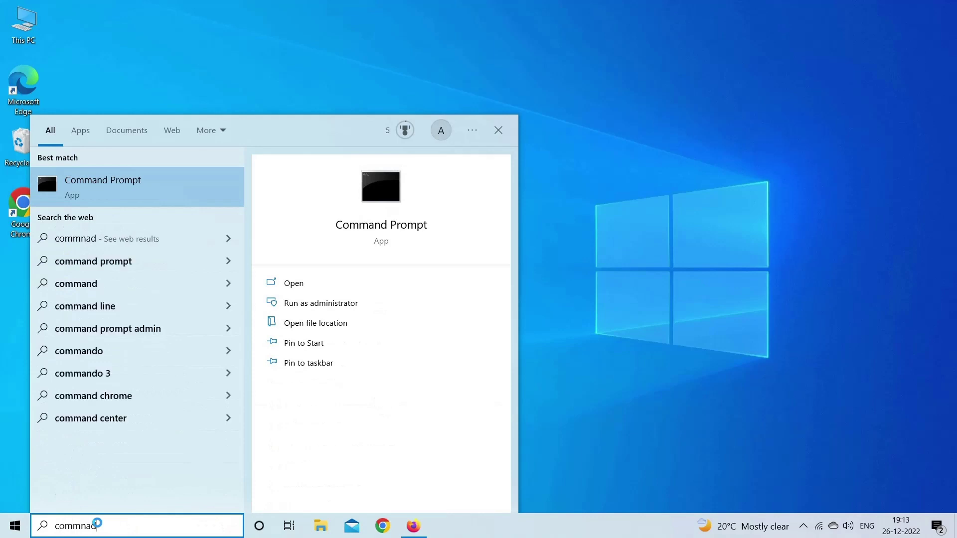
text( propmpt)
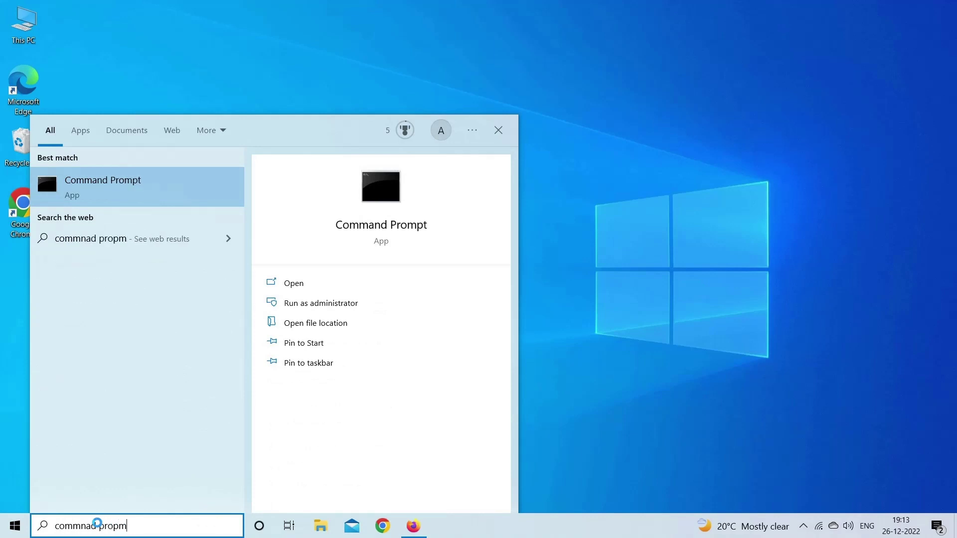
right_click(149, 184)
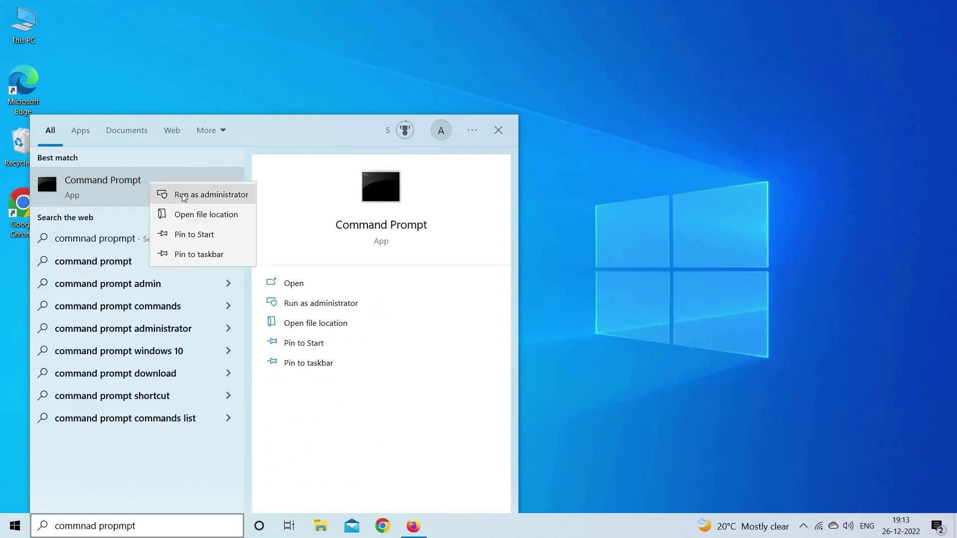
click(184, 195)
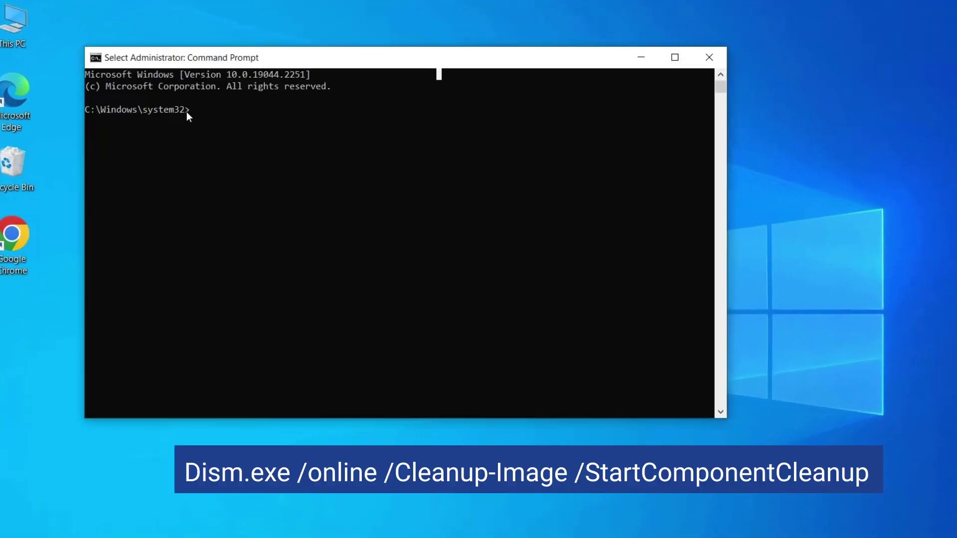
text(d)
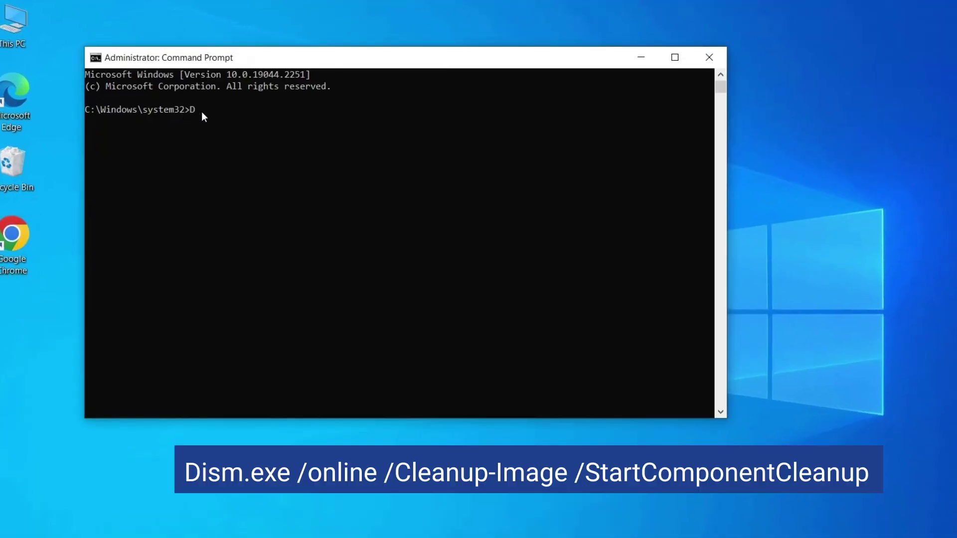
text(ism.exe /online /cleanup-imag)
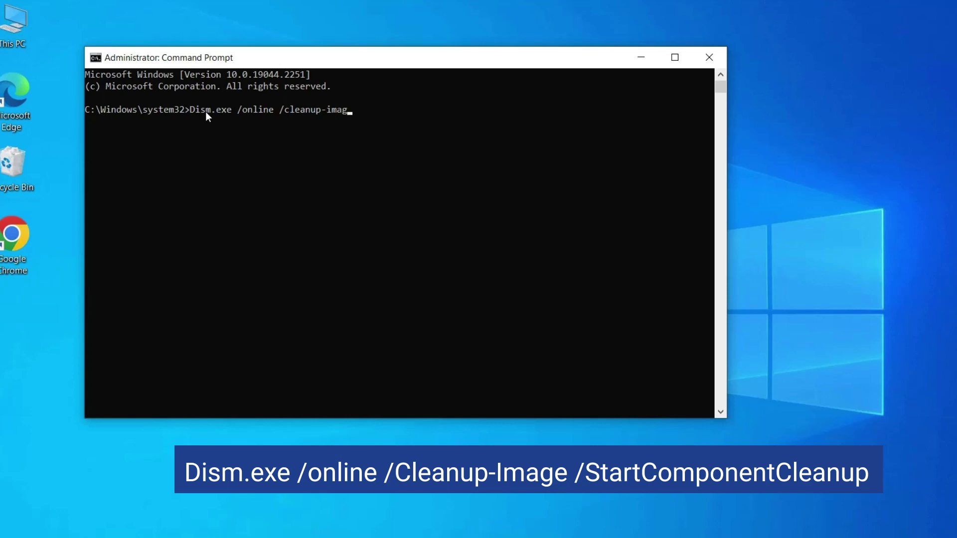
text(e /startcomponentcleanup)
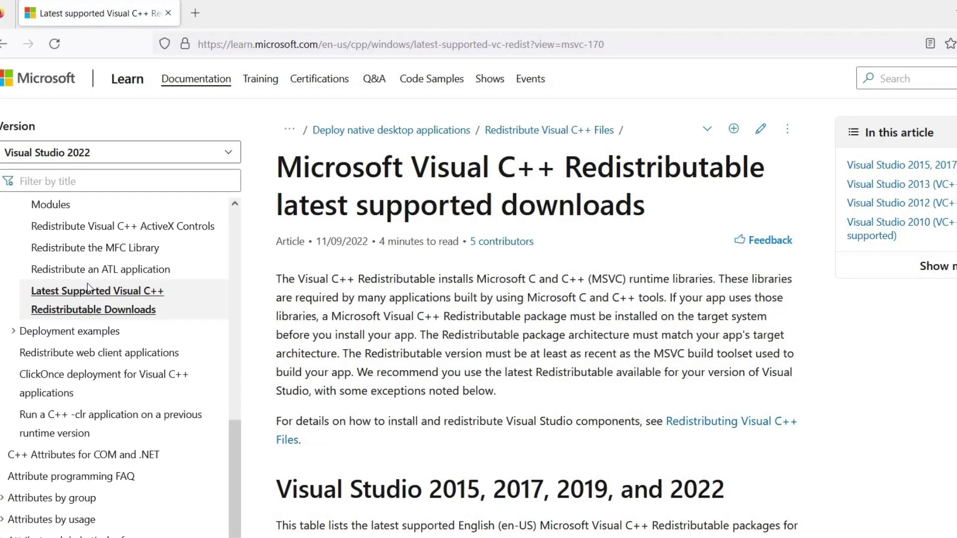
Download the X86 vc_redist from Microsoft Learn and run its installer with terms accepted
scroll(548, 249, down, 15)
scroll(645, 140, up, 10)
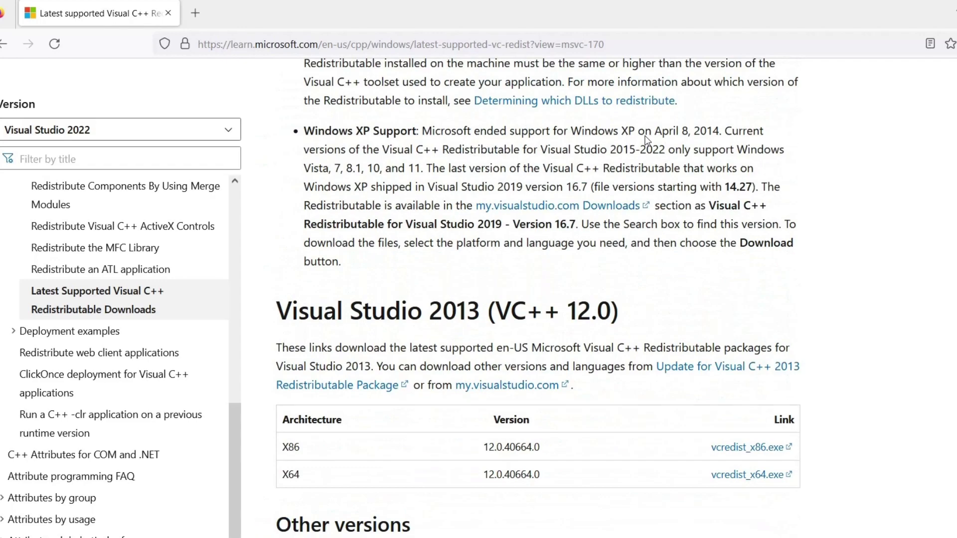
scroll(645, 140, up, 15)
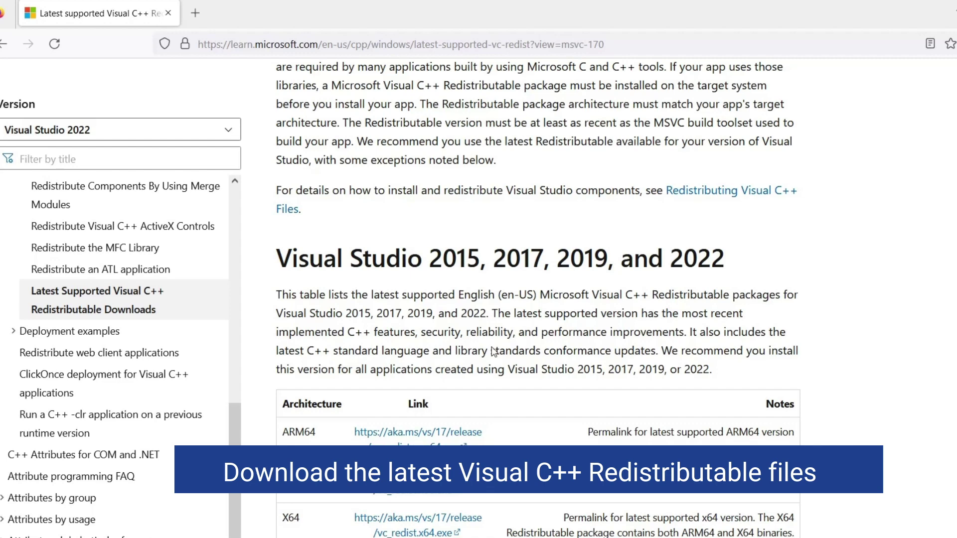
click(413, 496)
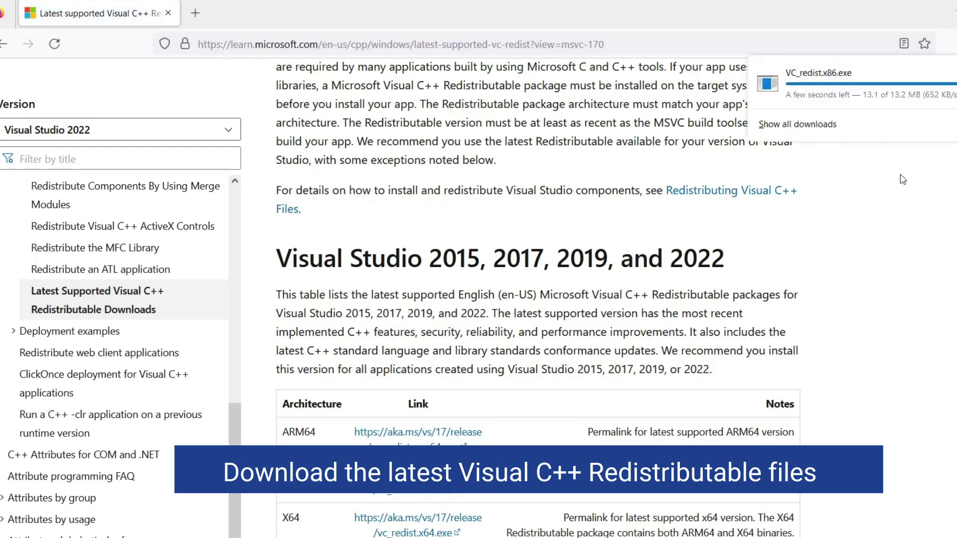
click(818, 80)
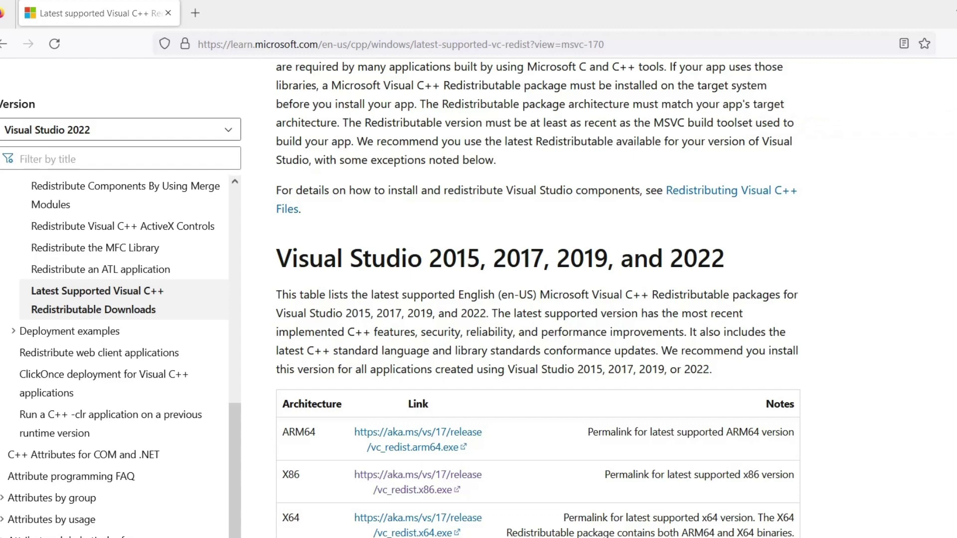
click(454, 364)
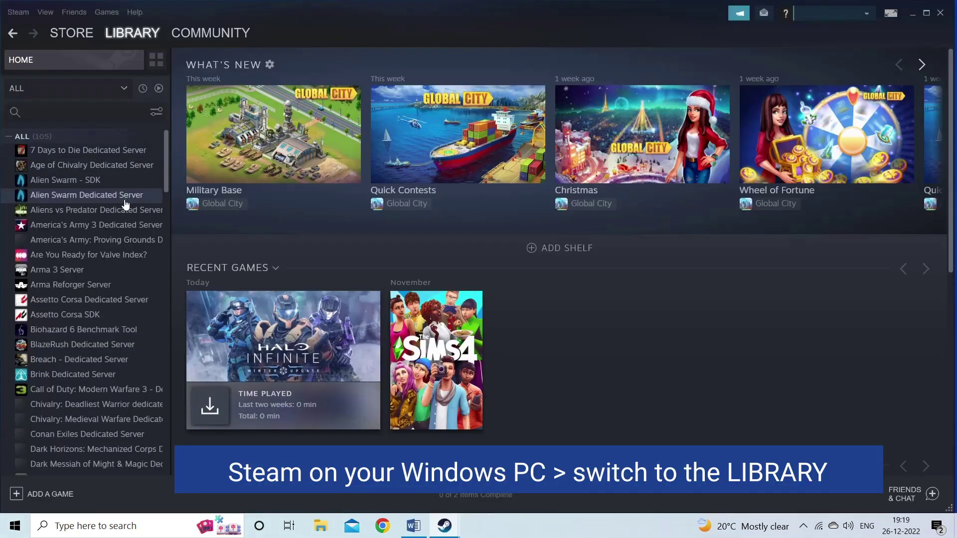
Select Halo Infinite in the Steam library and choose Manage > Uninstall
scroll(123, 201, down, 10)
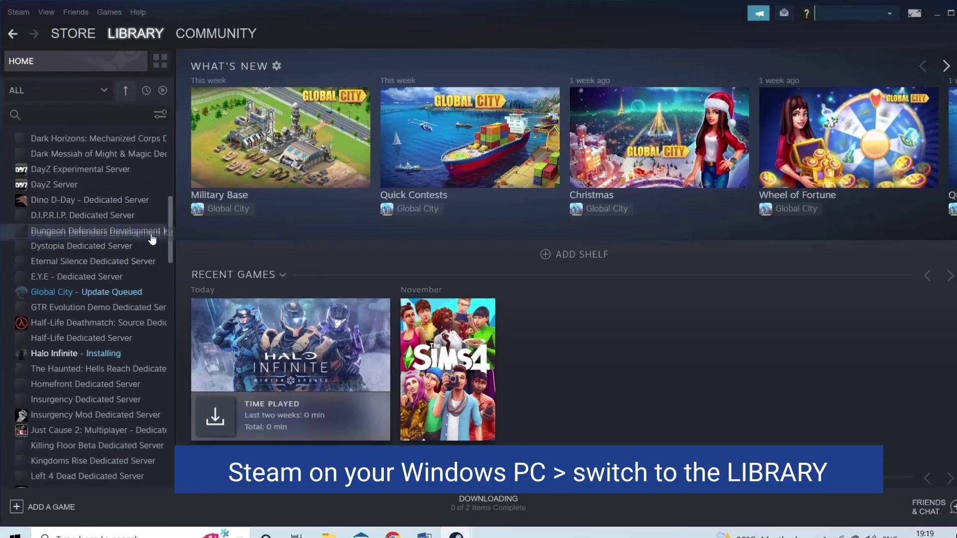
scroll(137, 279, down, 2)
click(131, 287)
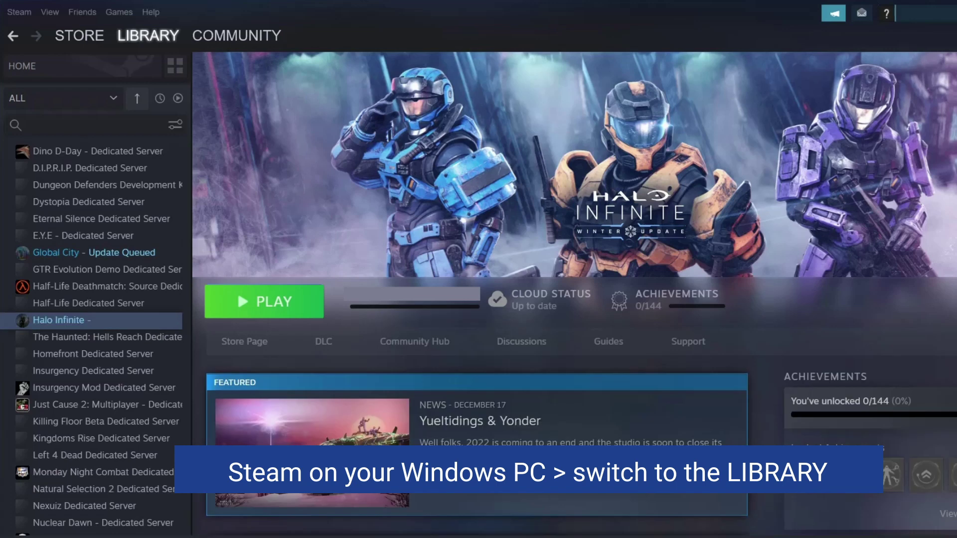
right_click(97, 320)
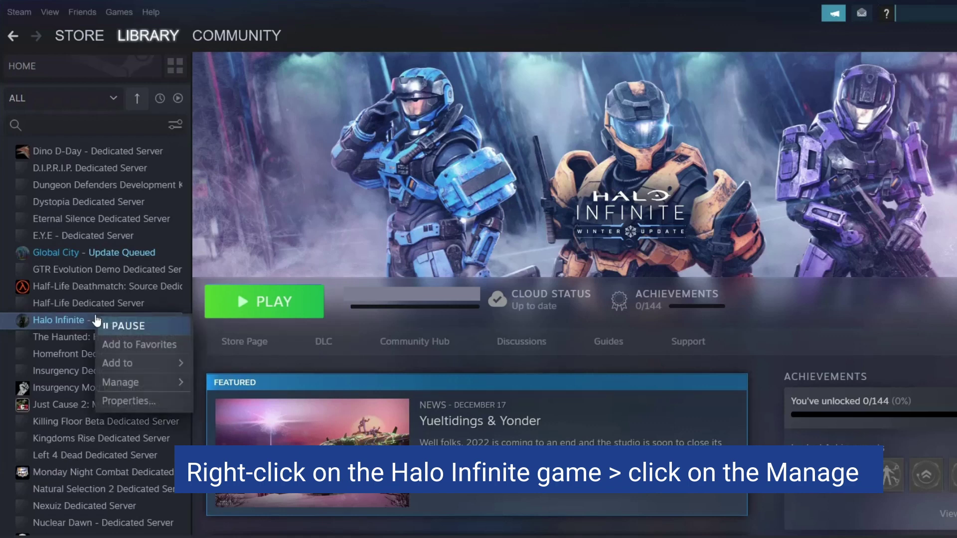
mouse_move(148, 382)
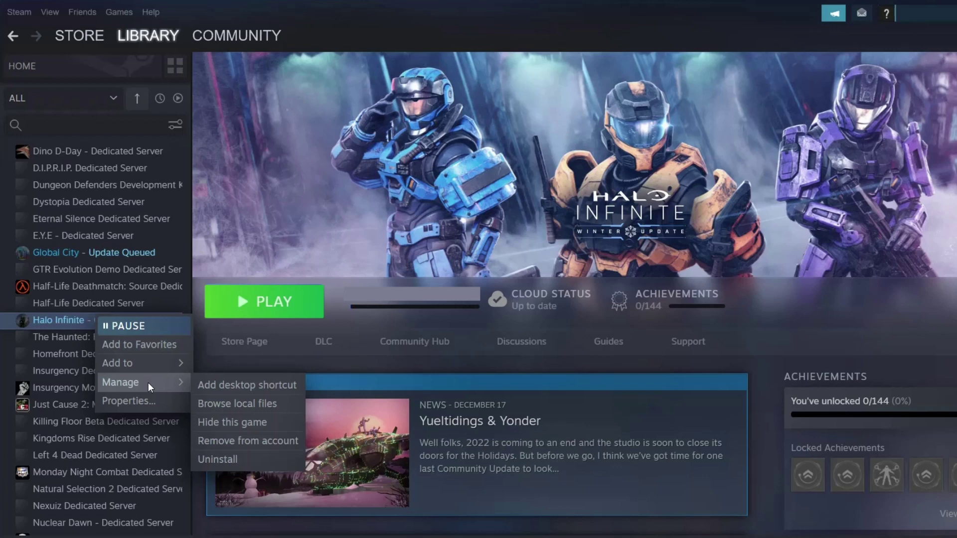
click(226, 459)
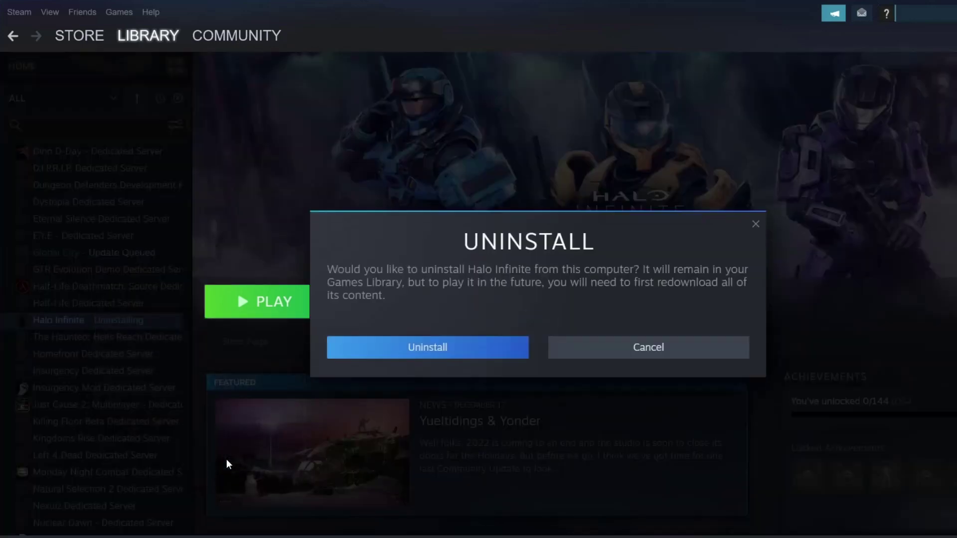
Confirm uninstalling Halo Infinite, then start its reinstall from the install dialog
click(424, 357)
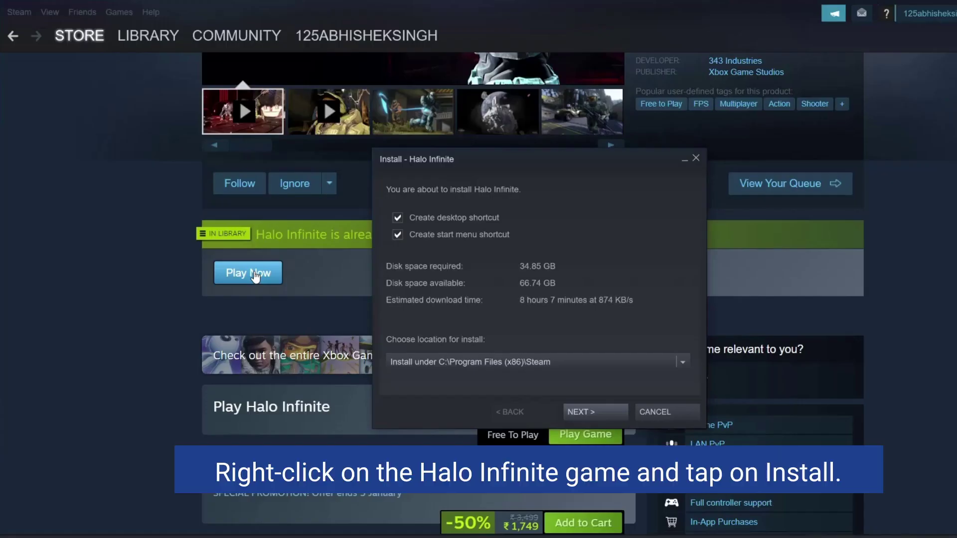
click(603, 412)
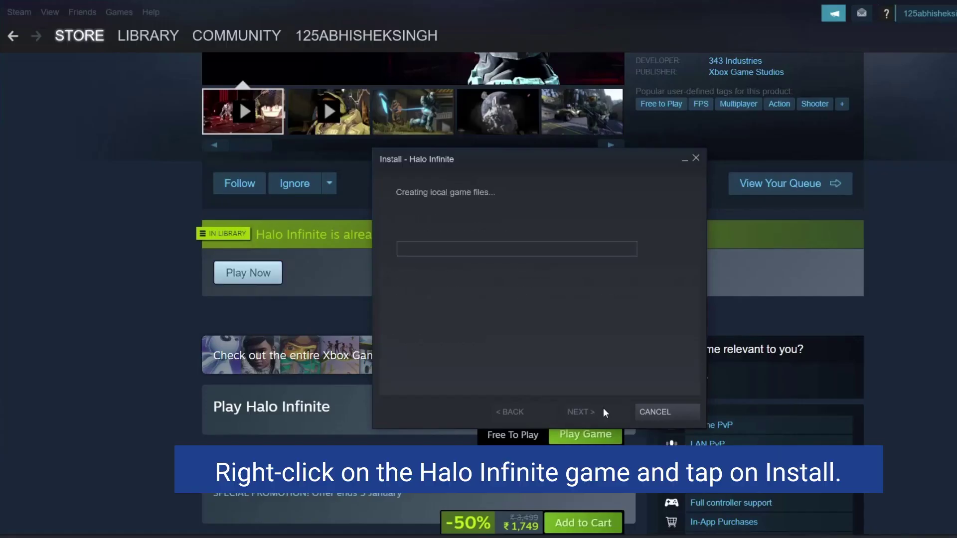